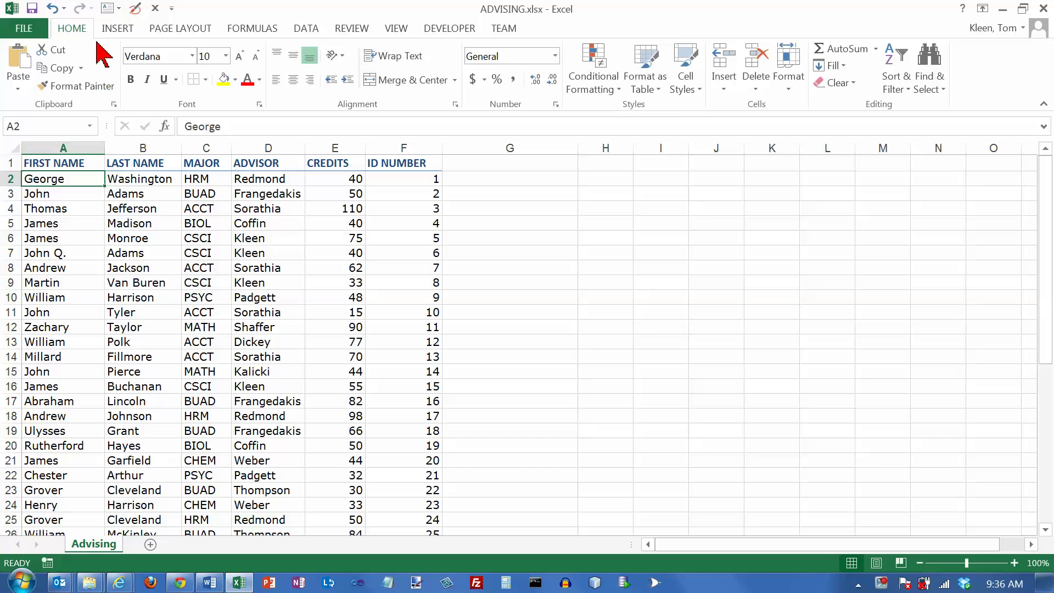
- Show the DATA tab's tools and point out the first record's last name and major cells
click(306, 30)
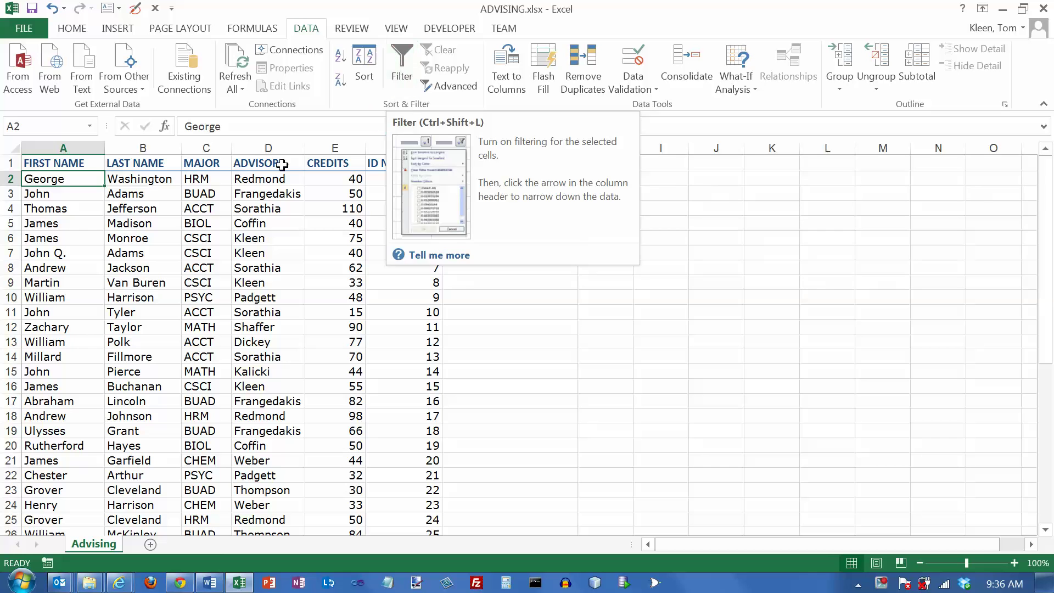
click(159, 179)
click(198, 179)
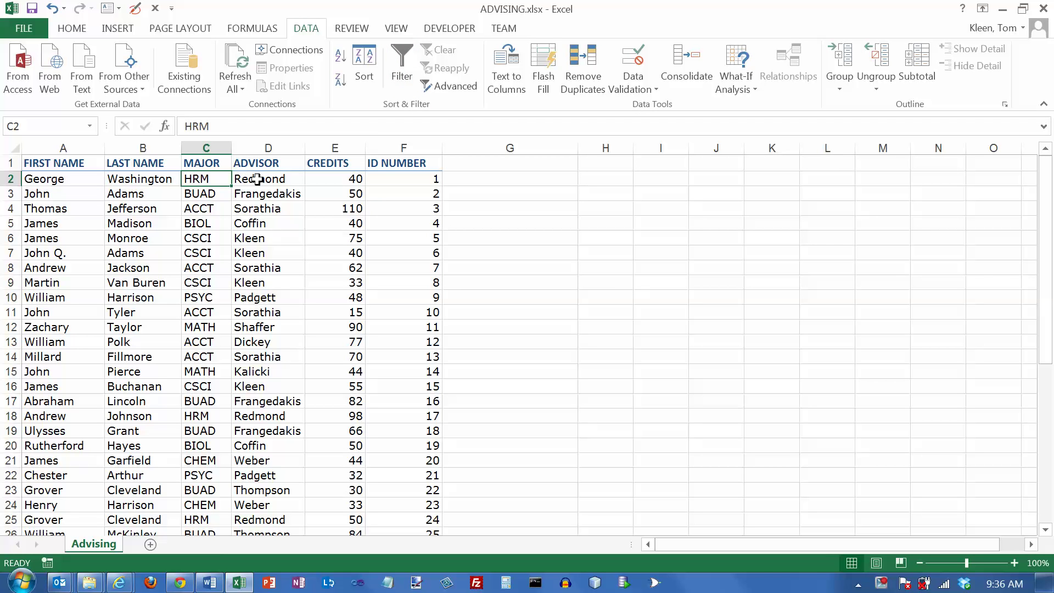
click(66, 179)
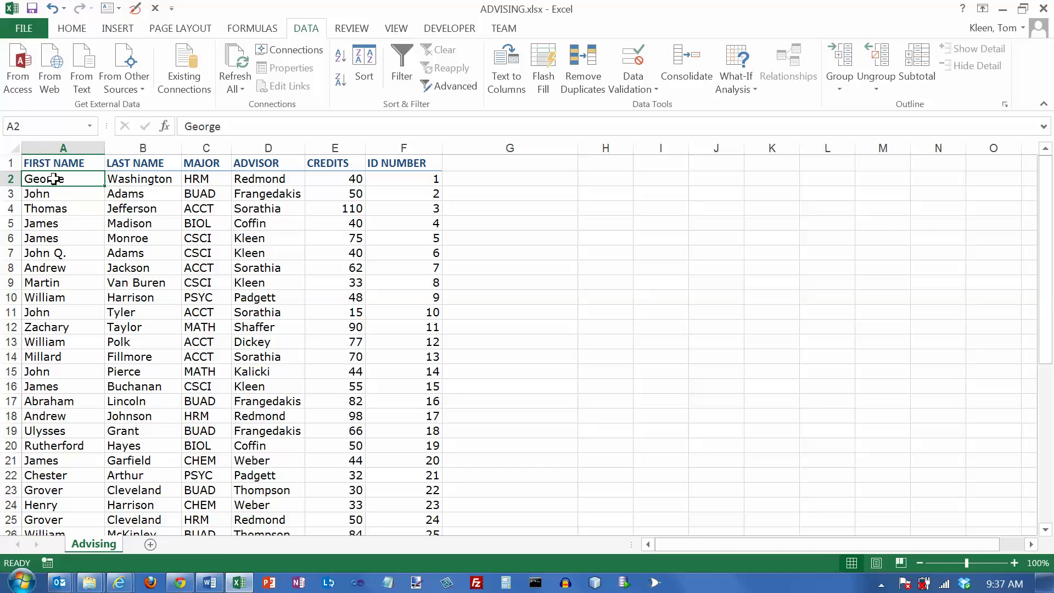
- Select the first record's fields across row 2 (A2:F2), then return to cell A2
click(146, 179)
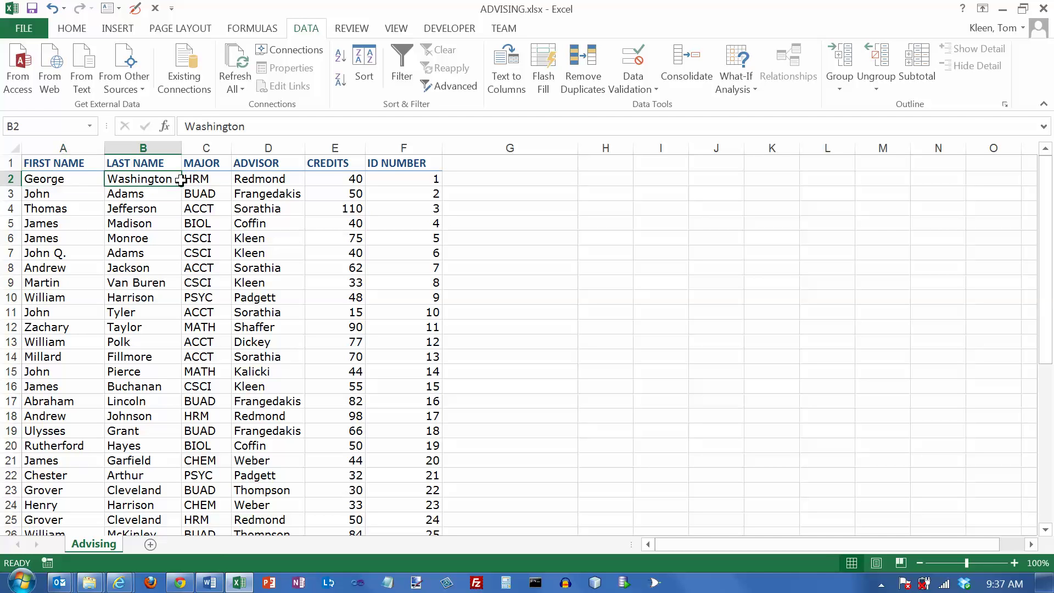
click(193, 179)
click(245, 179)
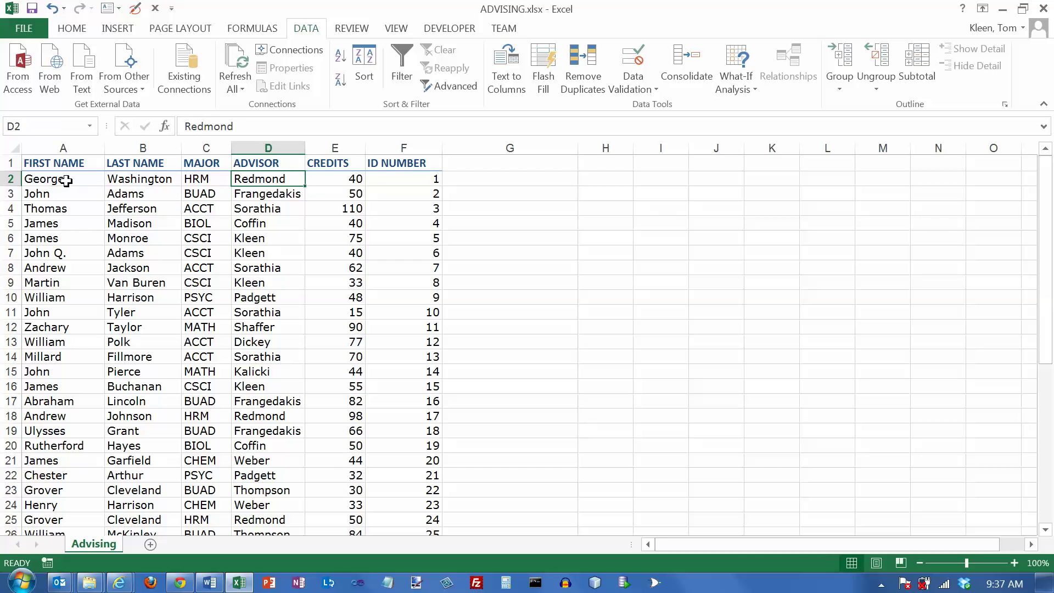
drag(65, 180, 420, 180)
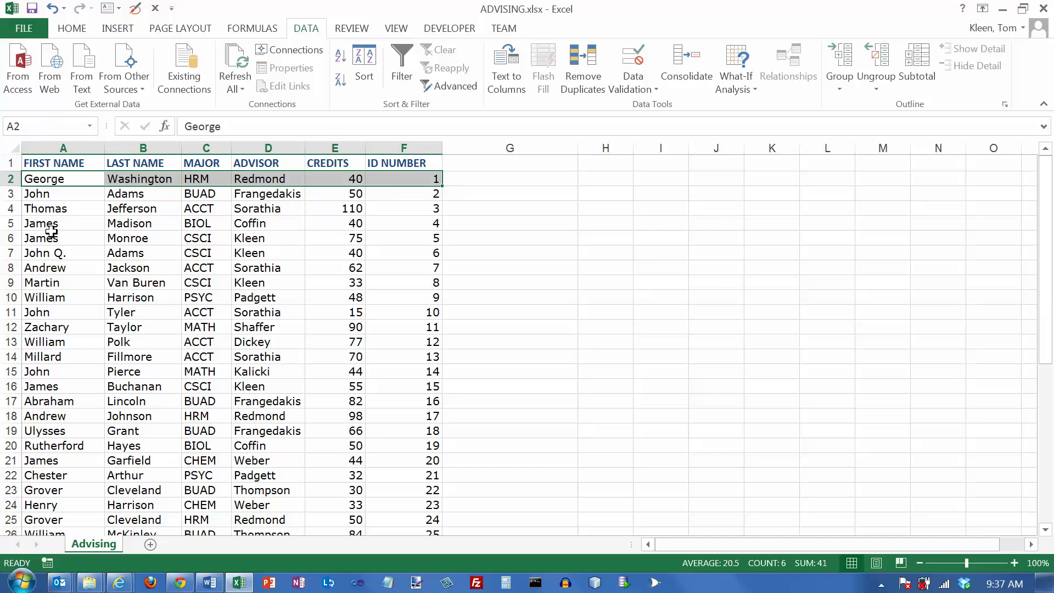
drag(42, 225, 417, 226)
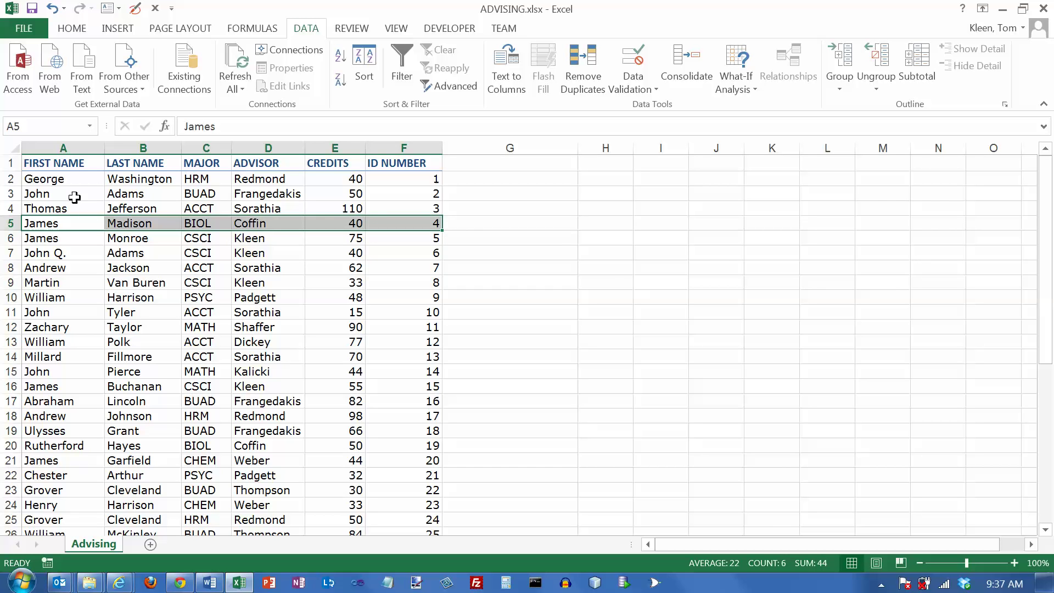
drag(64, 180, 421, 179)
drag(61, 181, 406, 179)
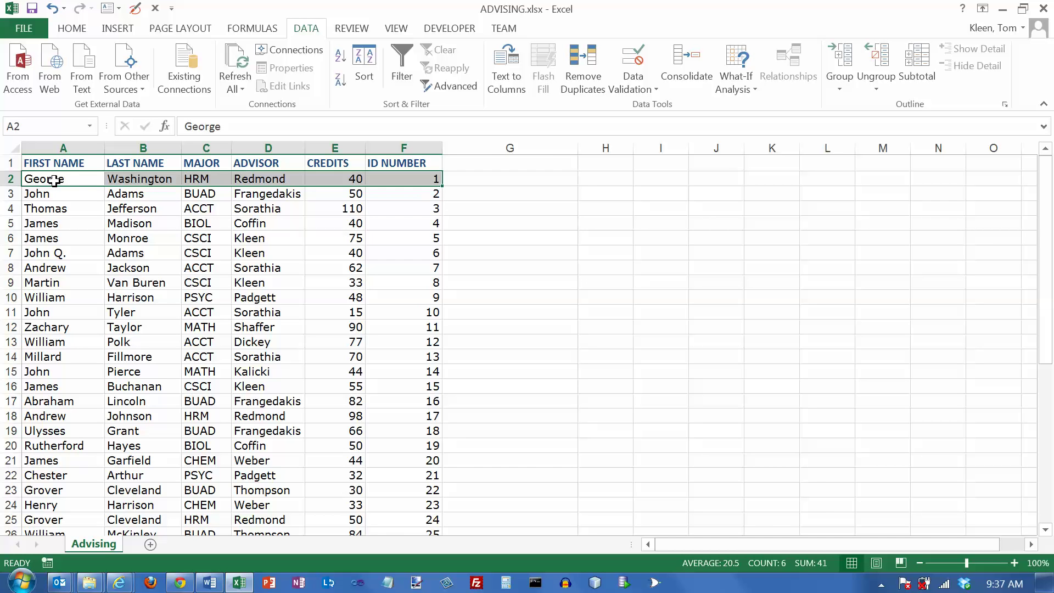
click(53, 180)
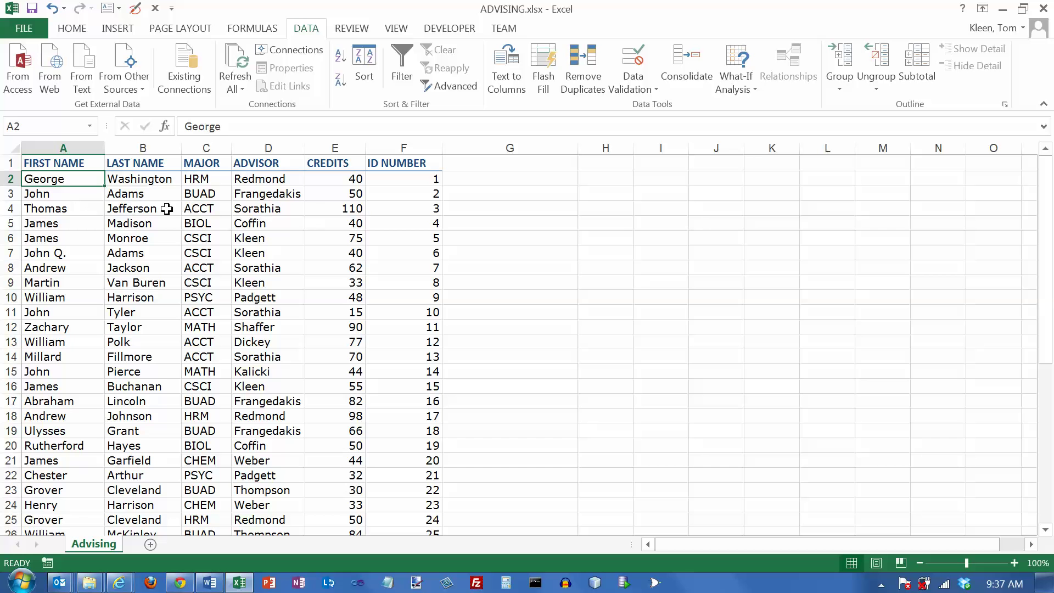
click(210, 178)
click(63, 180)
click(611, 194)
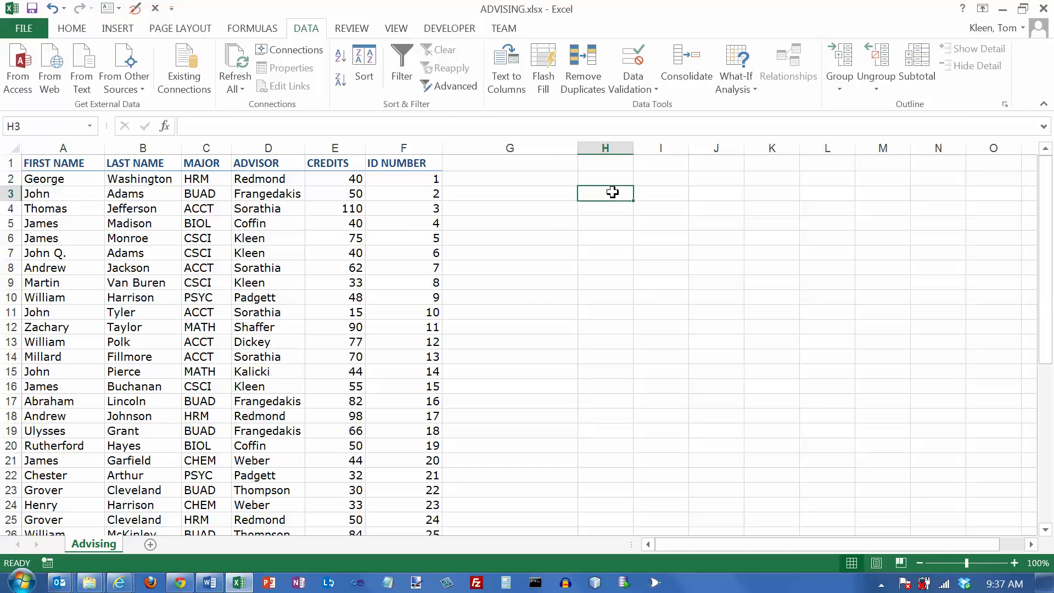
click(401, 65)
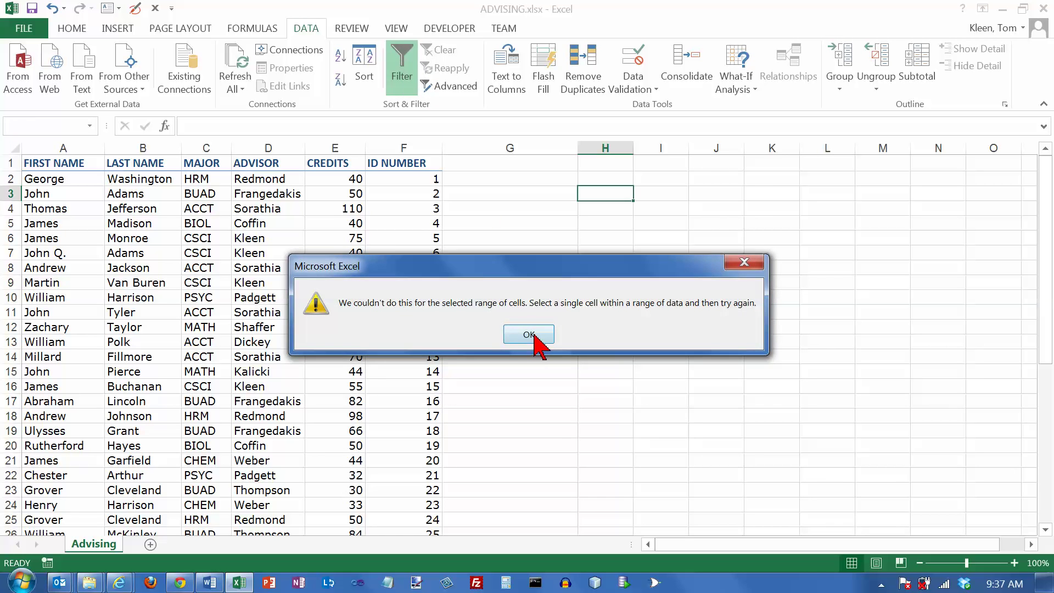
click(531, 337)
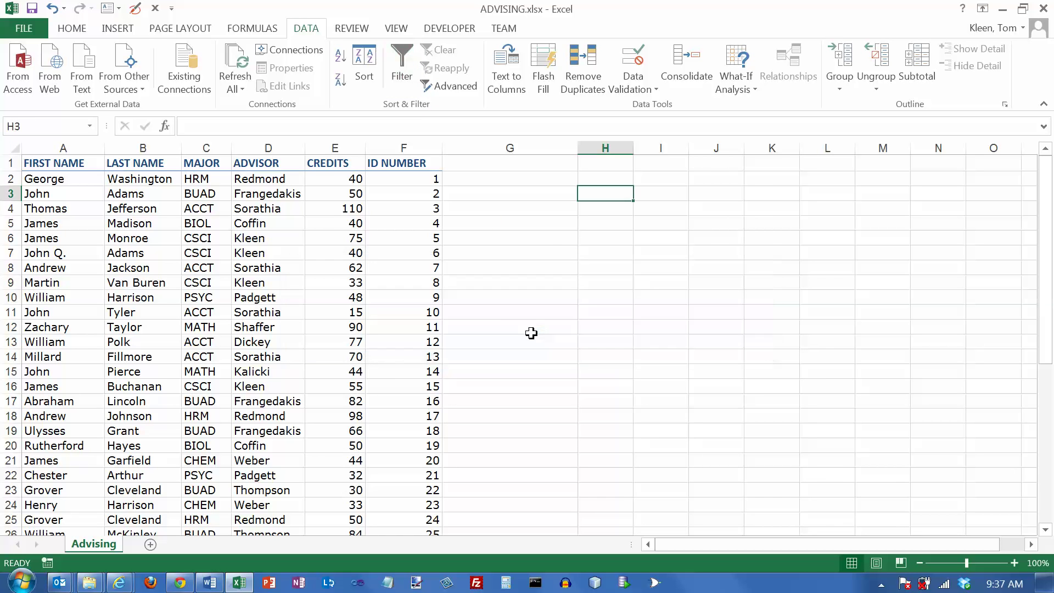
click(60, 193)
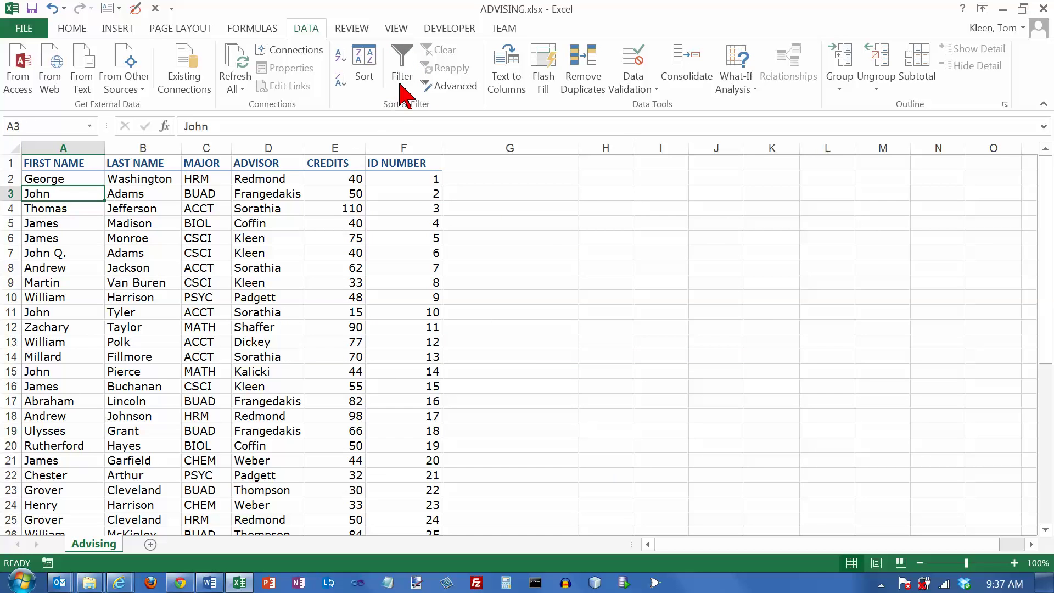
- Turn on AutoFilter for the student table and widen column C to fit MAJOR
click(404, 60)
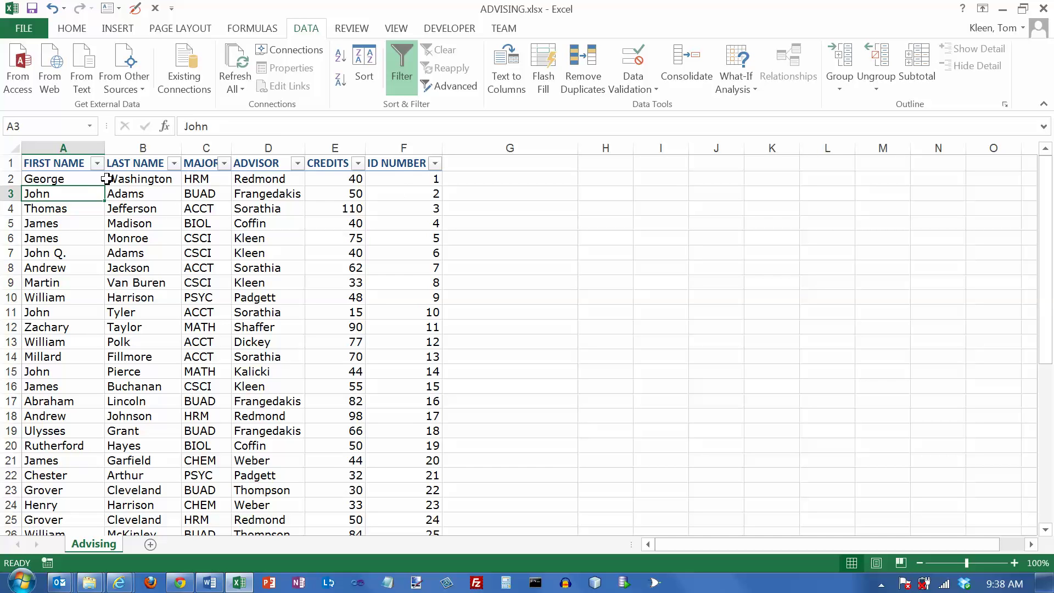
scroll(85, 220, down, 4)
scroll(85, 218, down, 4)
scroll(87, 215, up, 8)
drag(231, 146, 241, 146)
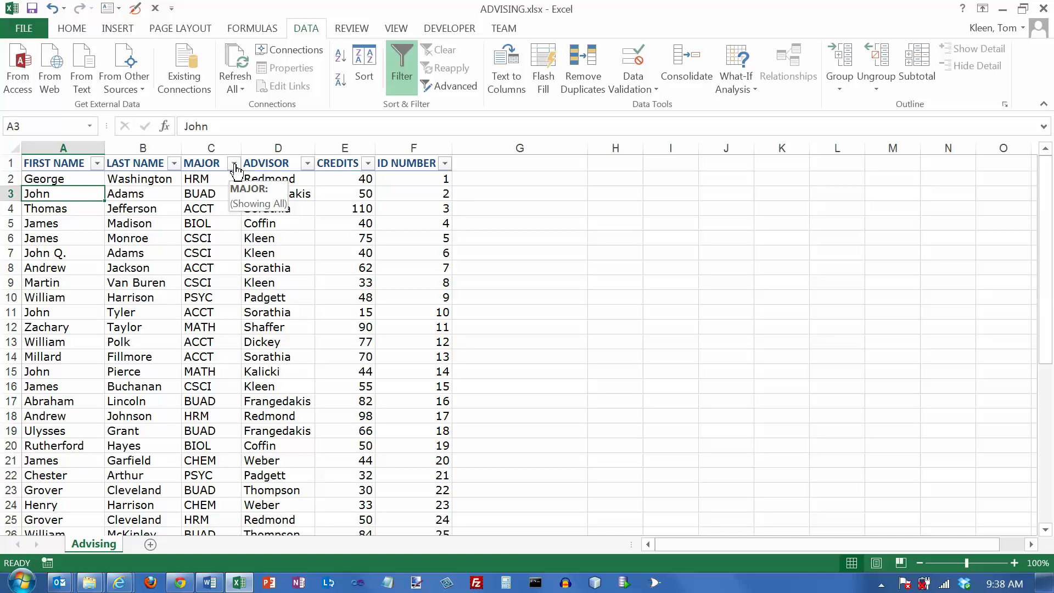
click(234, 164)
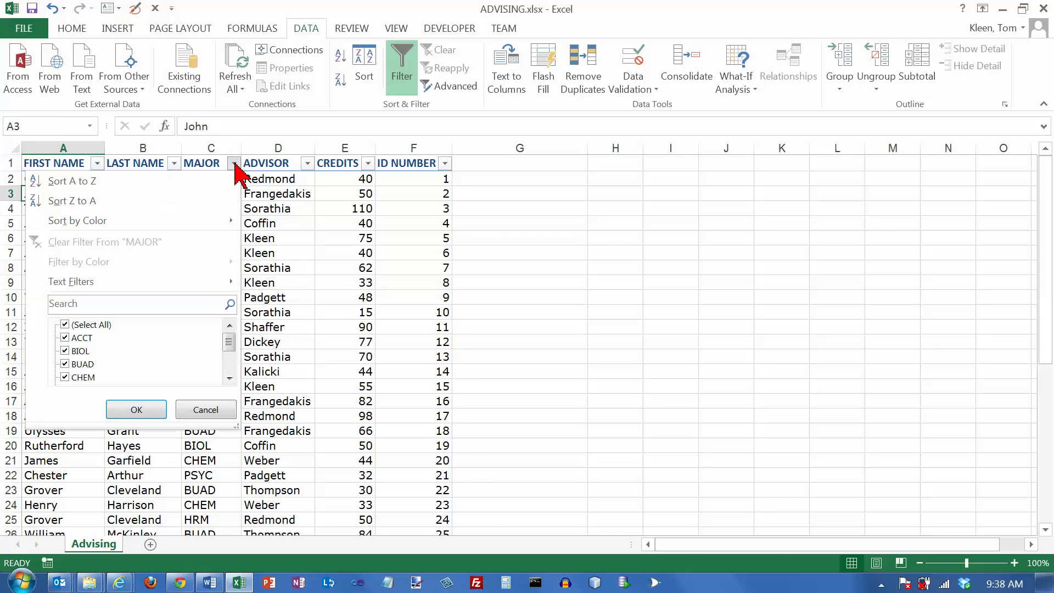
click(229, 378)
click(229, 378)
click(229, 378)
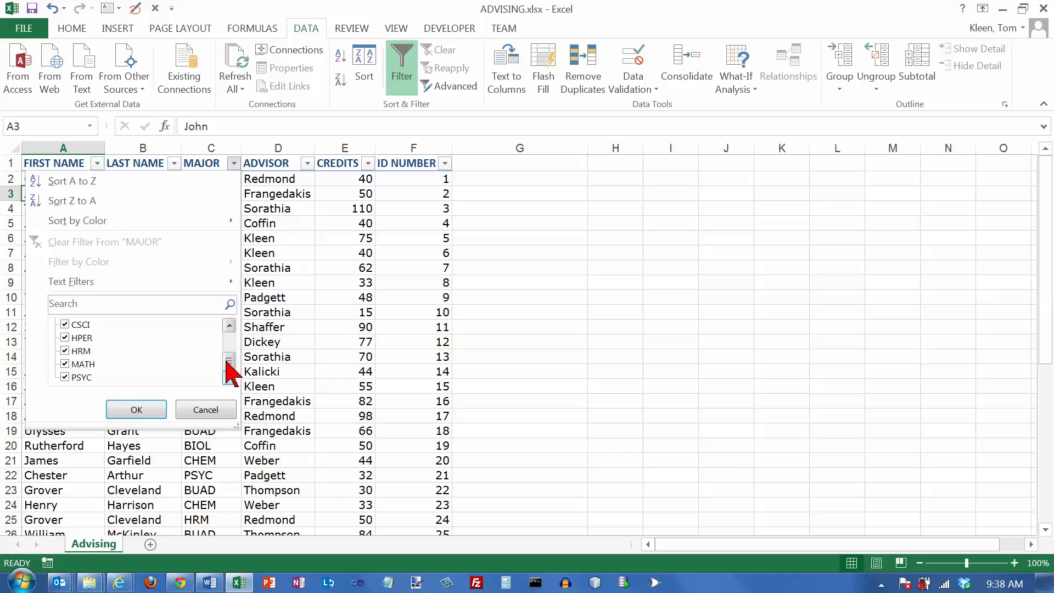
click(229, 325)
click(229, 325)
click(229, 325)
click(229, 325)
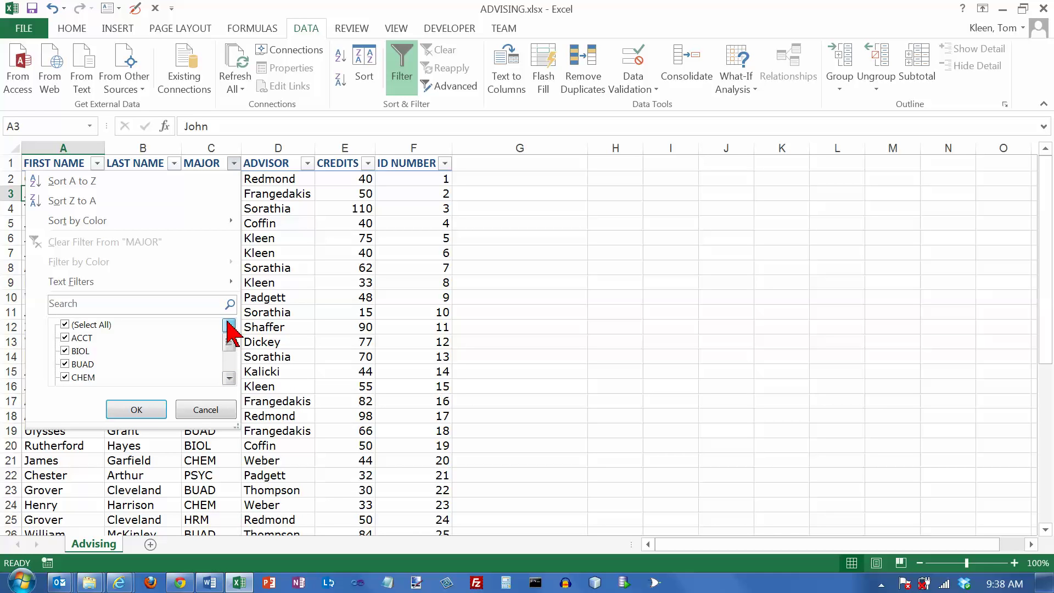
click(65, 325)
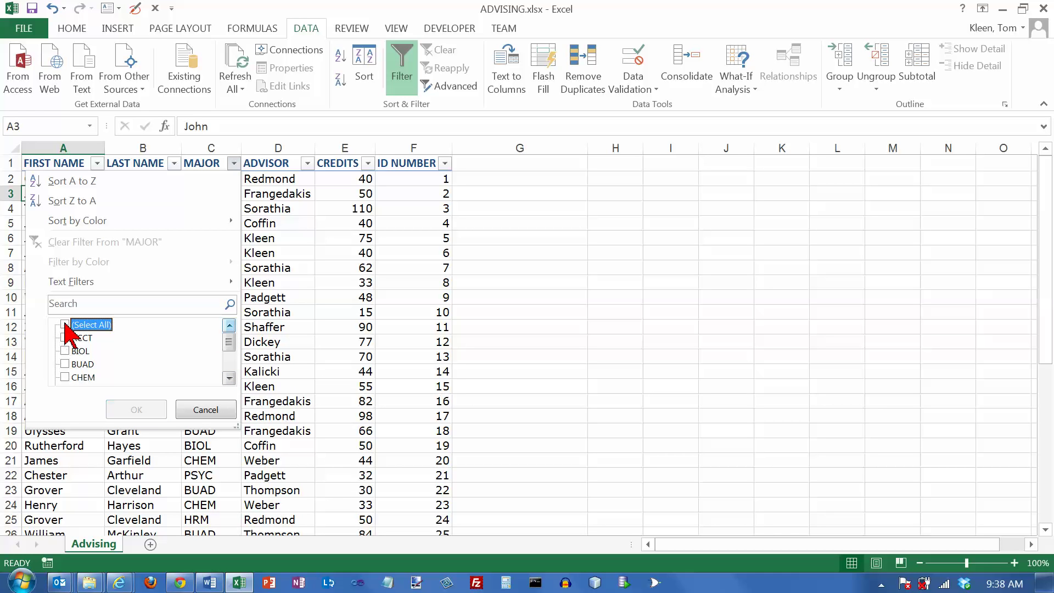
click(229, 378)
click(229, 378)
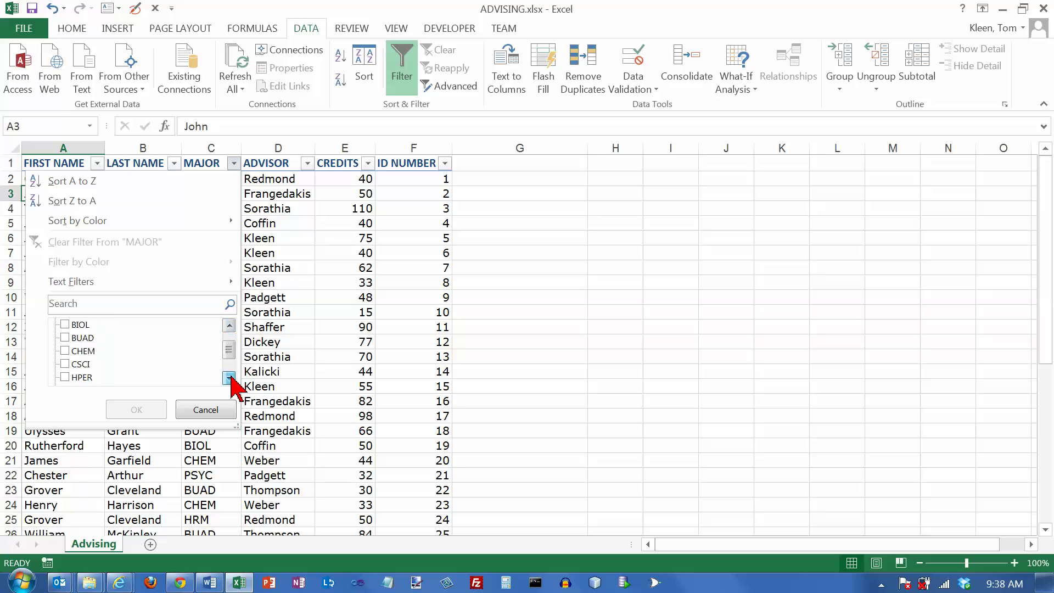
click(69, 366)
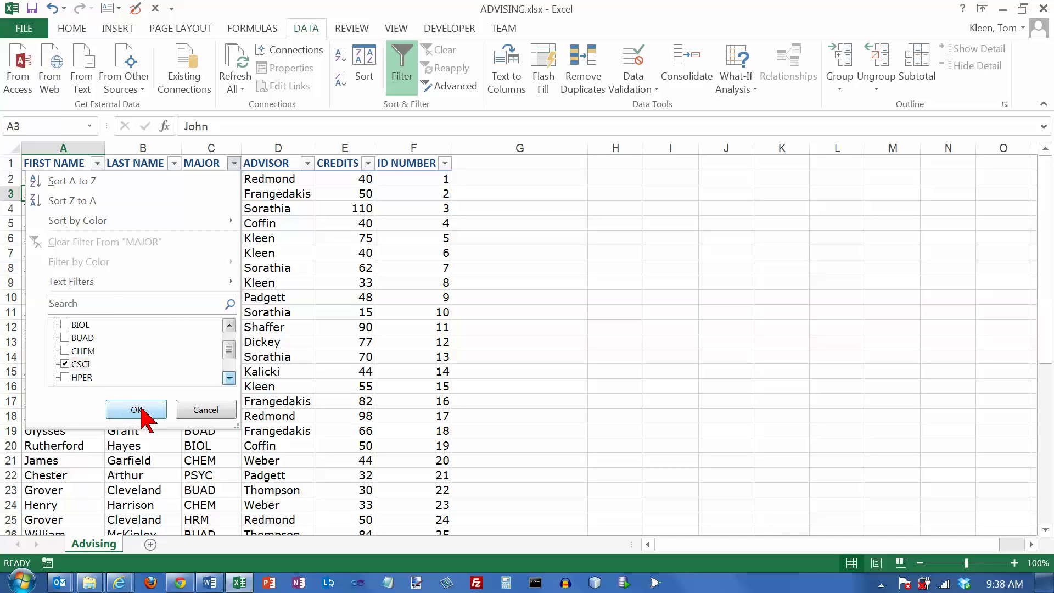
click(136, 410)
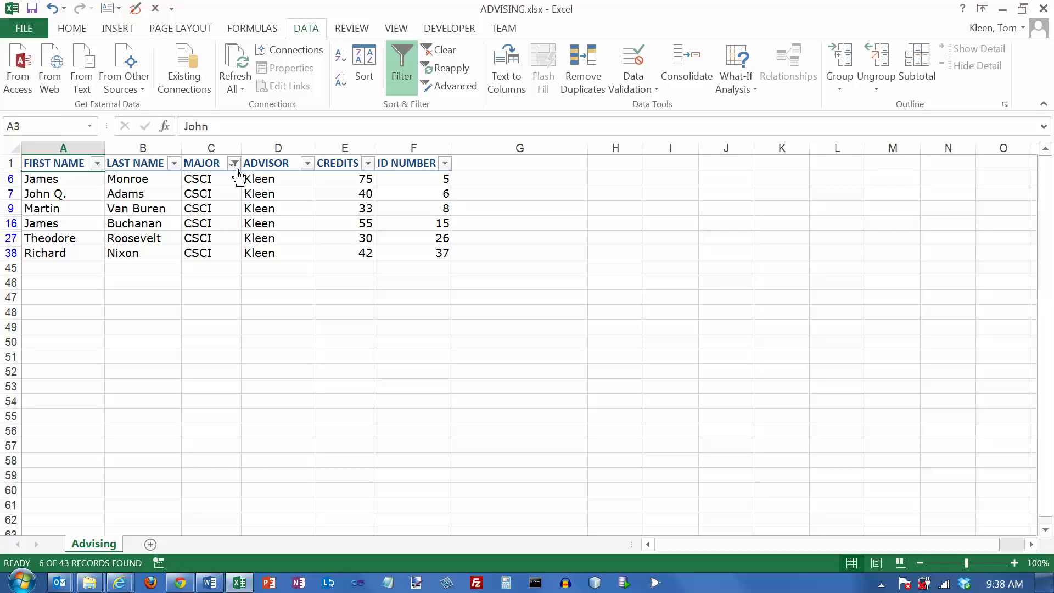
- Clear the CSCI filter from MAJOR and sort records by MAJOR Z to A
mouse_move(237, 174)
click(234, 164)
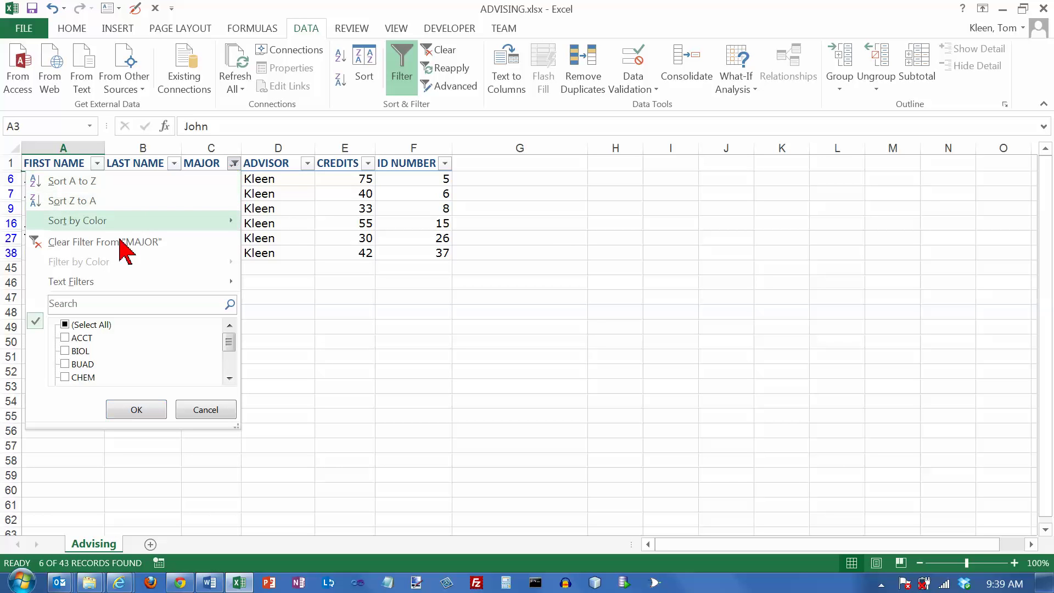
click(89, 241)
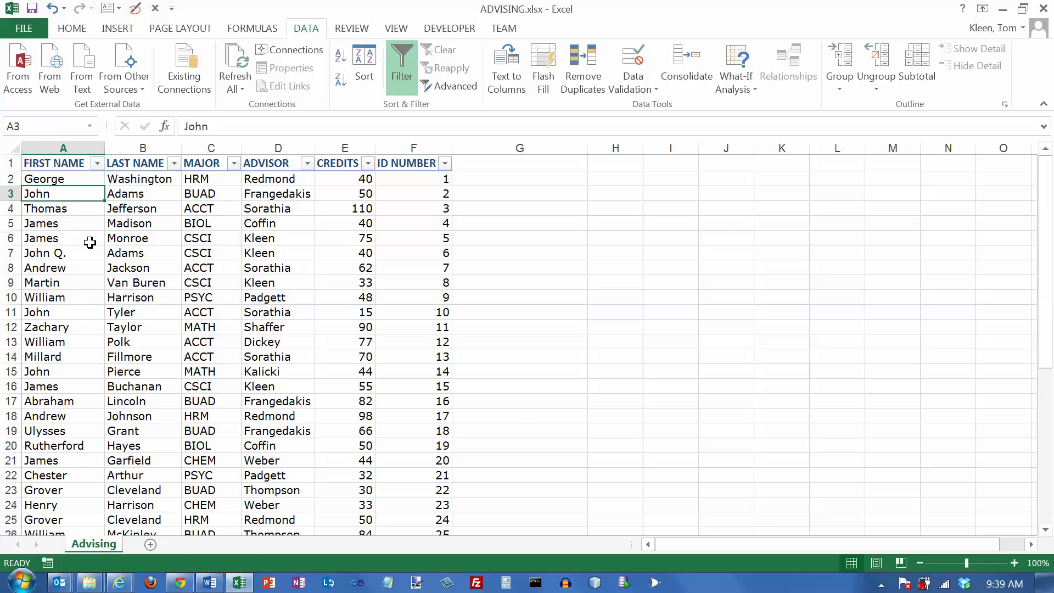
click(234, 164)
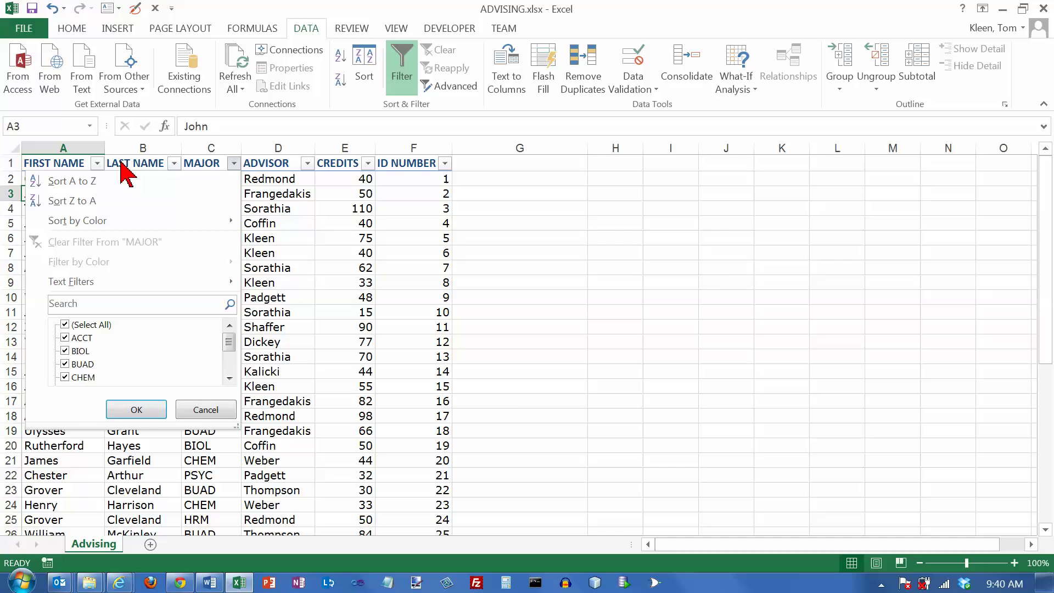
click(73, 180)
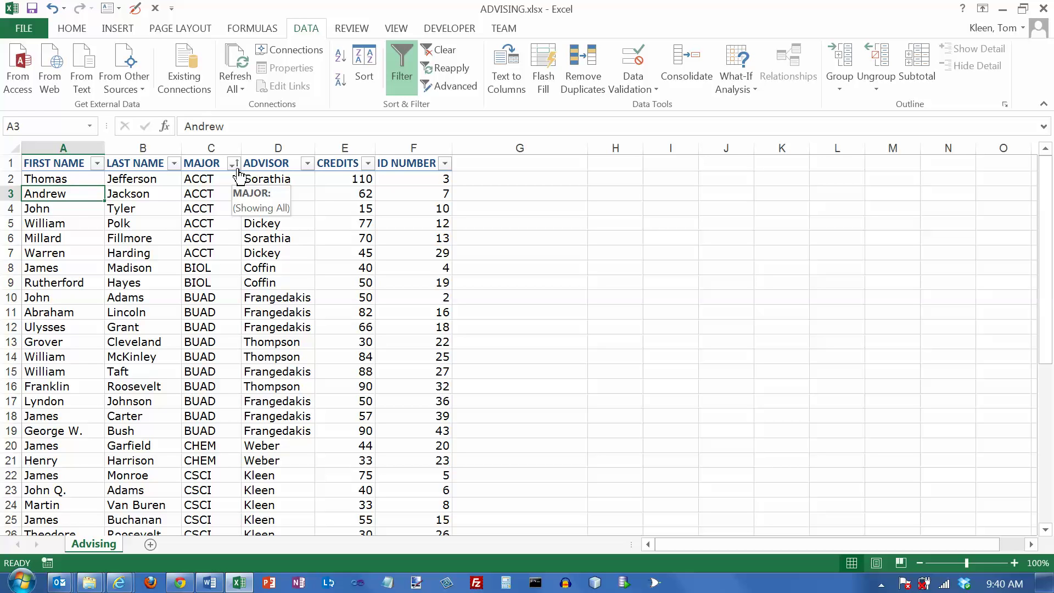
click(234, 164)
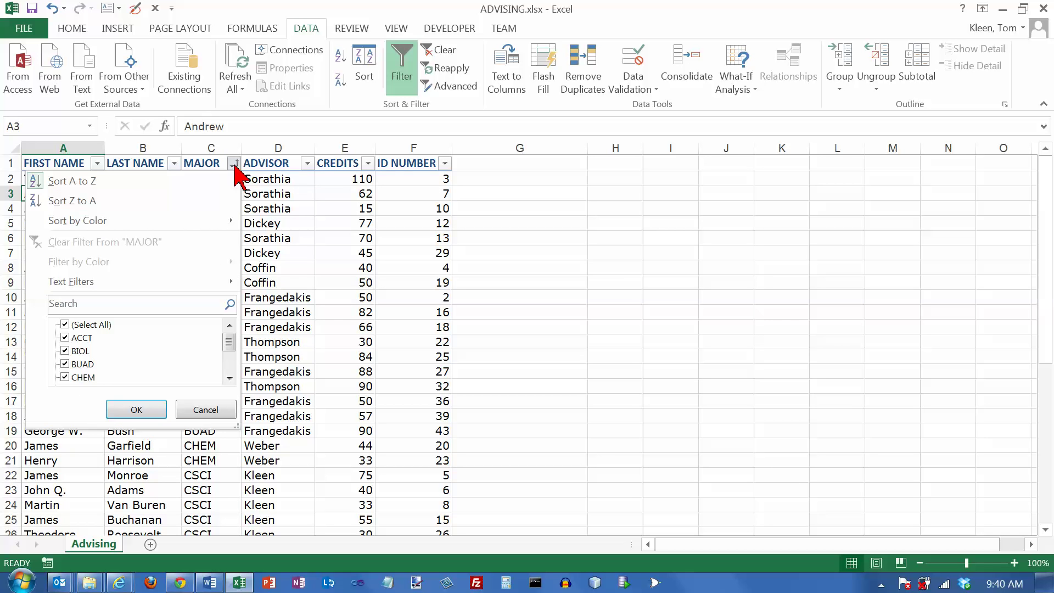
click(85, 201)
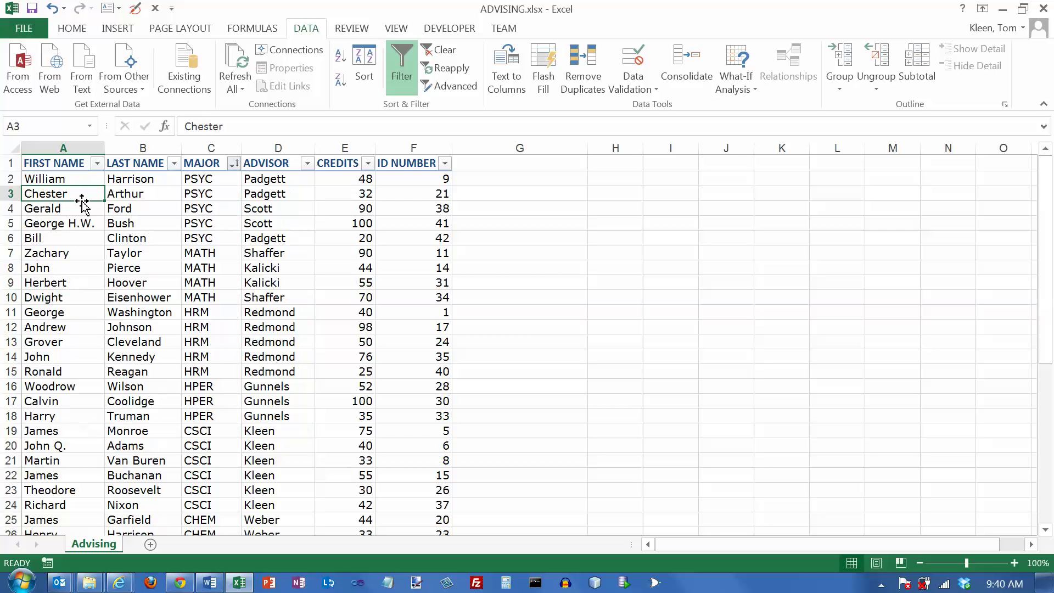
- Filter the MAJOR column to only ACCT, BUAD and HRM, showing 21 of 43 records
click(233, 165)
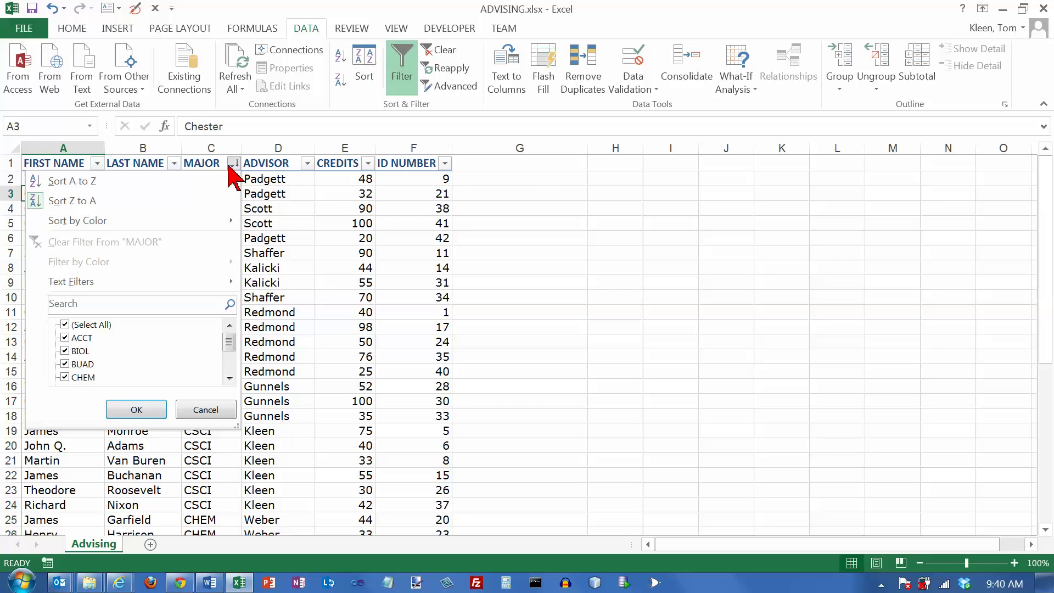
click(65, 325)
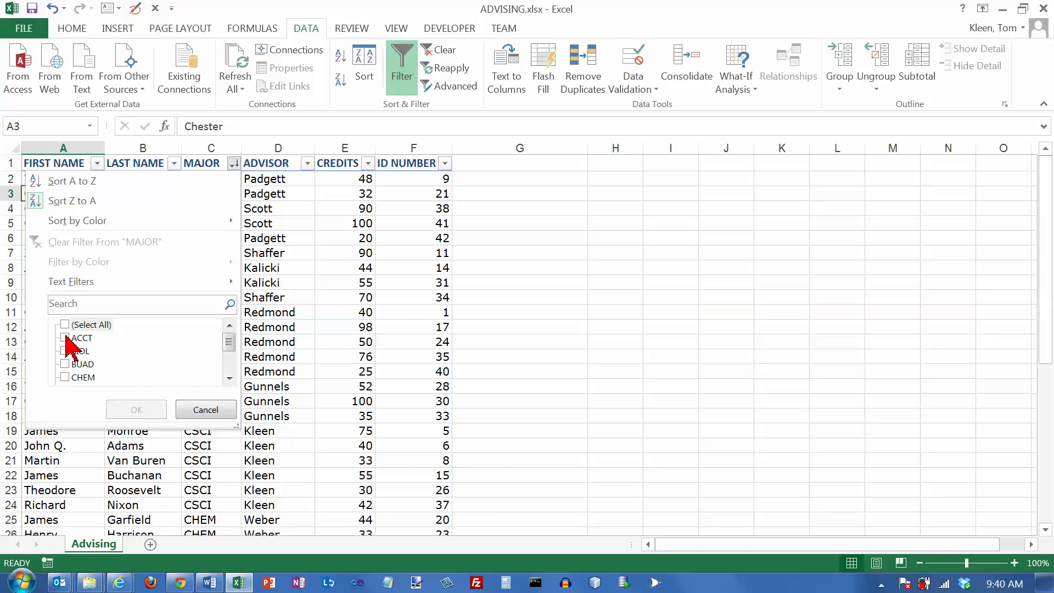
click(66, 338)
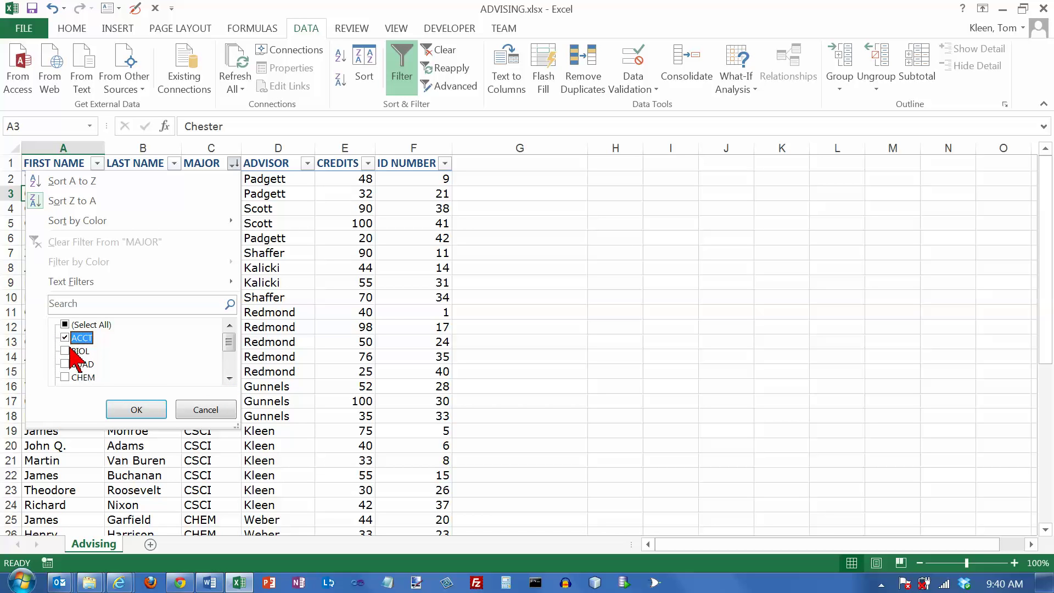
click(230, 379)
click(230, 379)
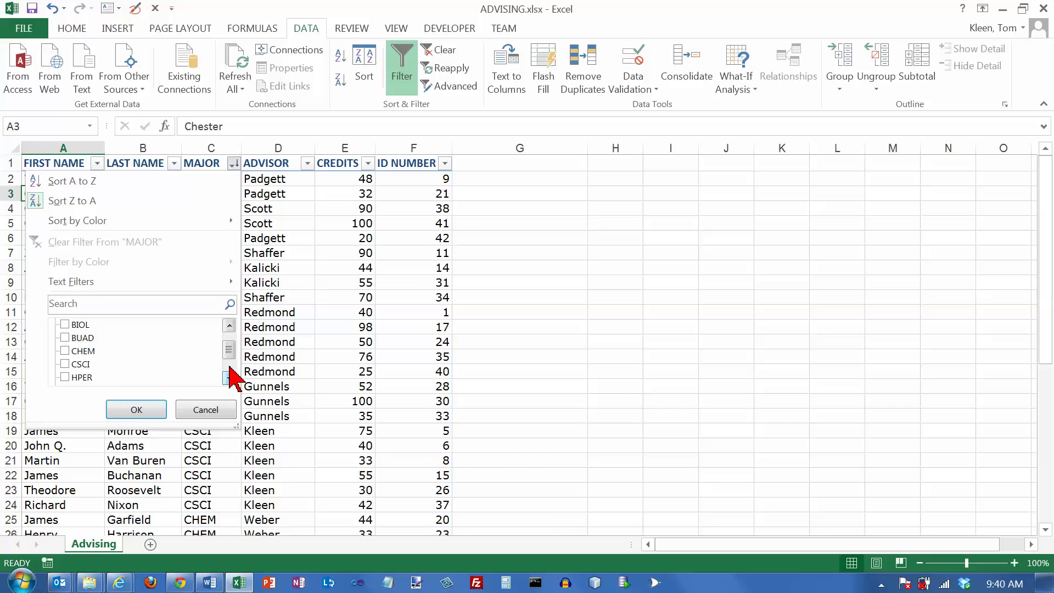
click(65, 338)
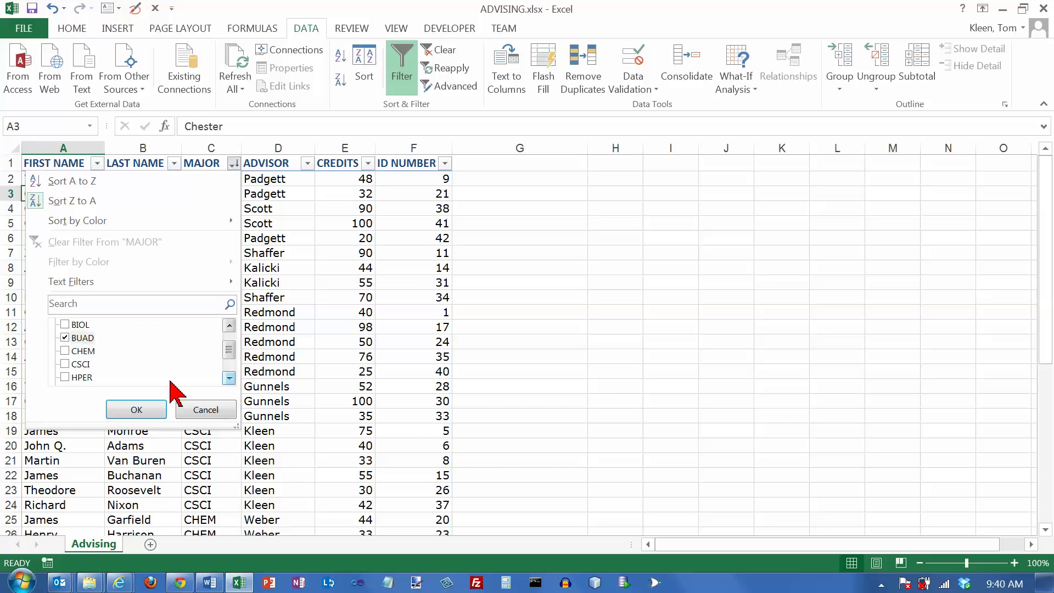
click(230, 378)
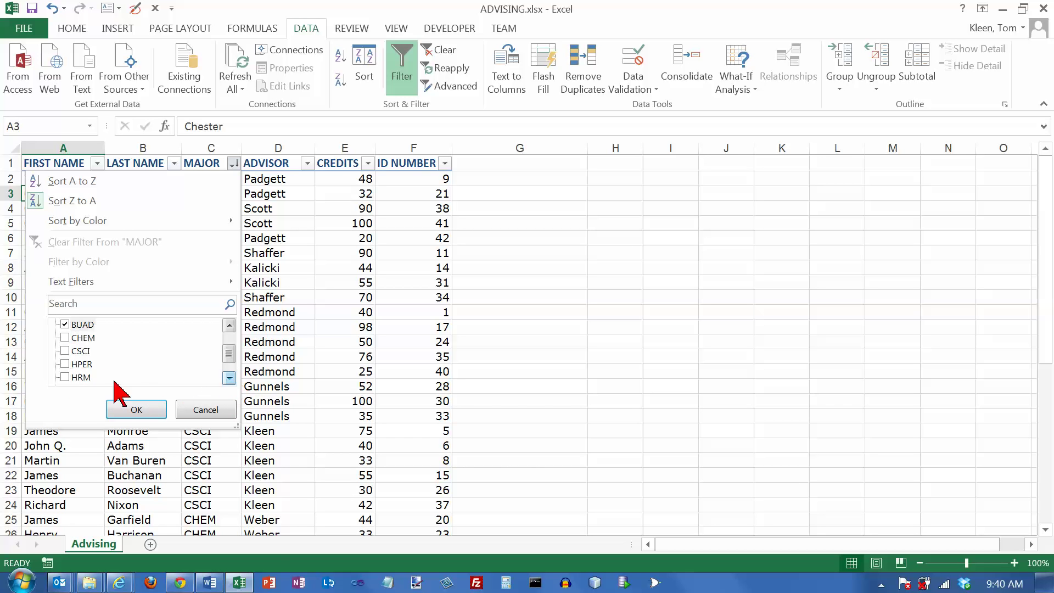
click(65, 378)
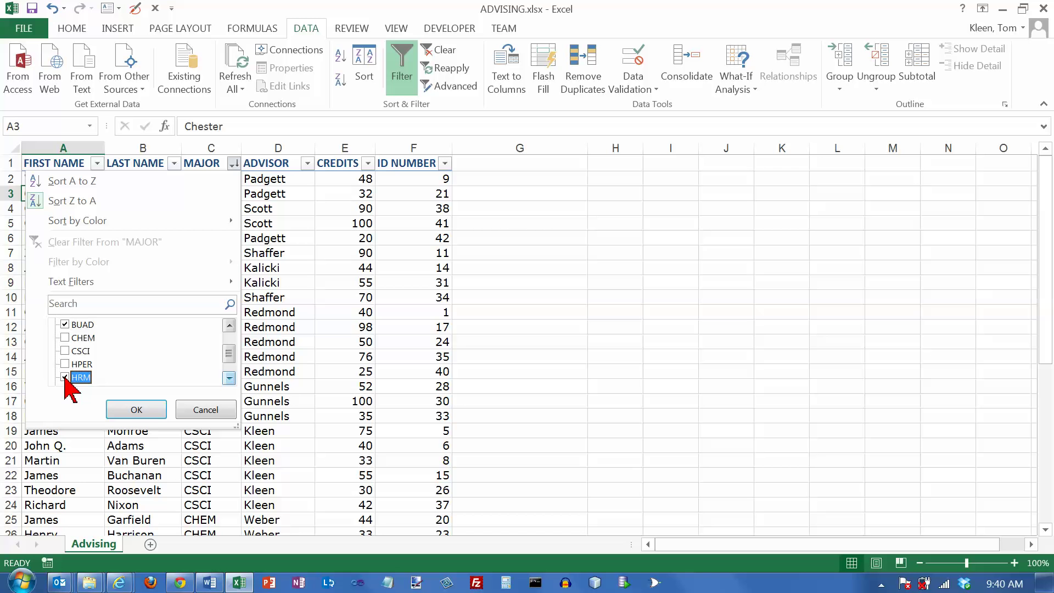
click(144, 410)
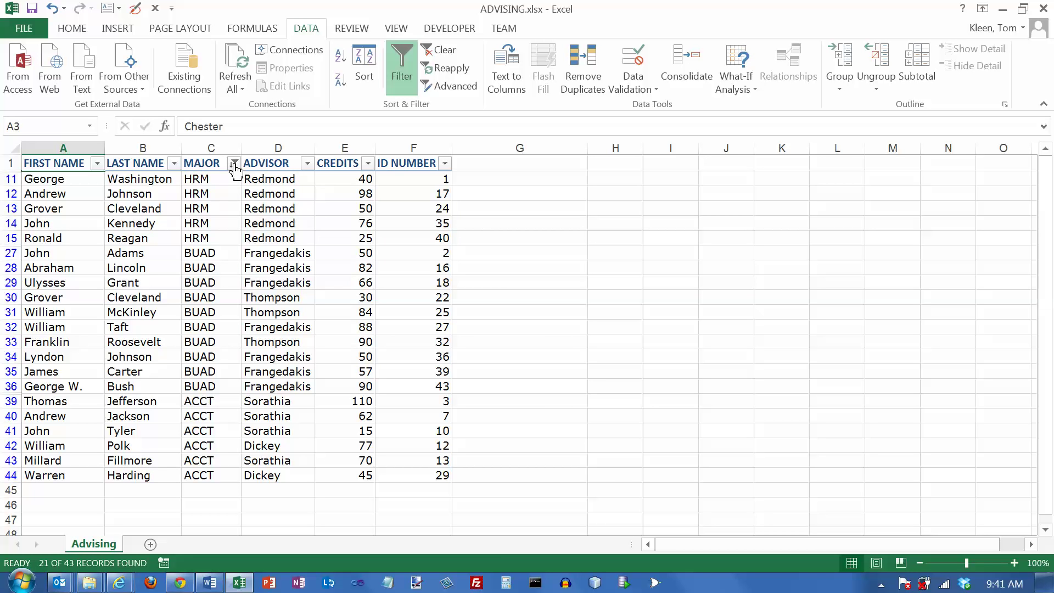
- Filter the ADVISOR column to a single advisor, leaving 7 of 43 BUAD records
click(306, 164)
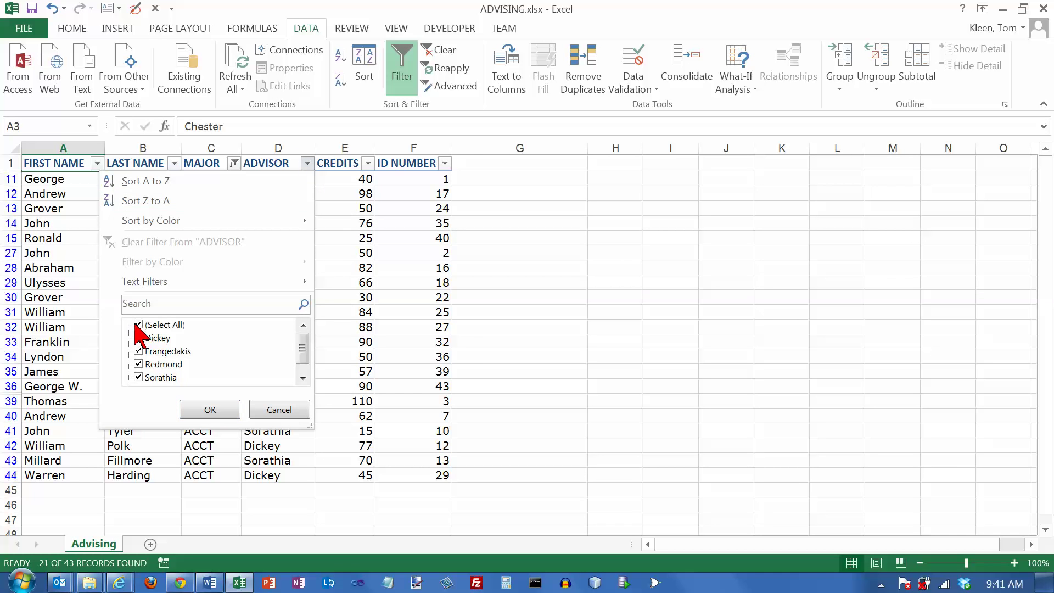
click(140, 325)
click(138, 351)
click(212, 413)
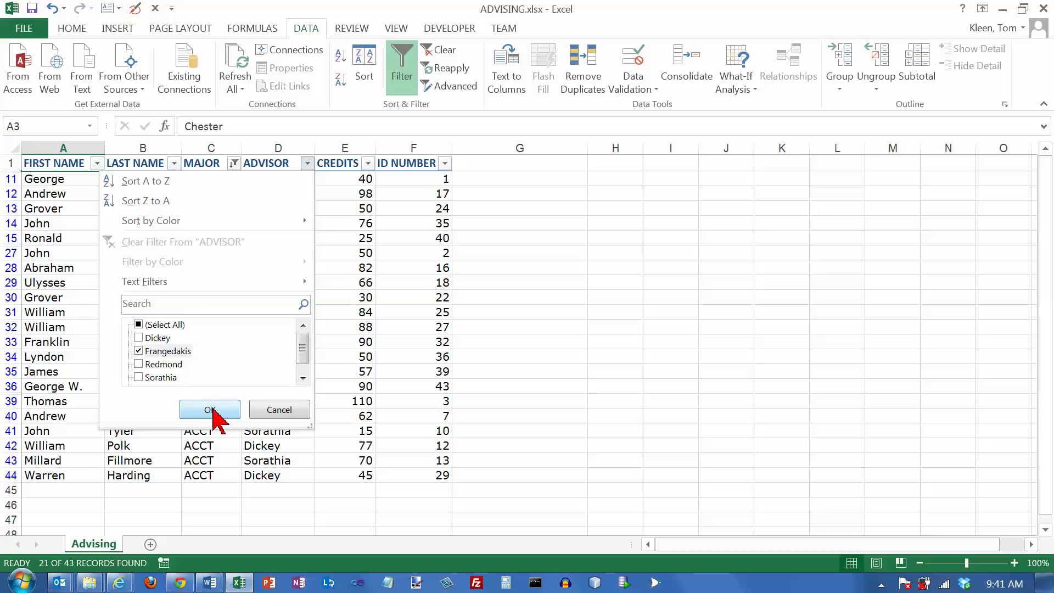
click(213, 410)
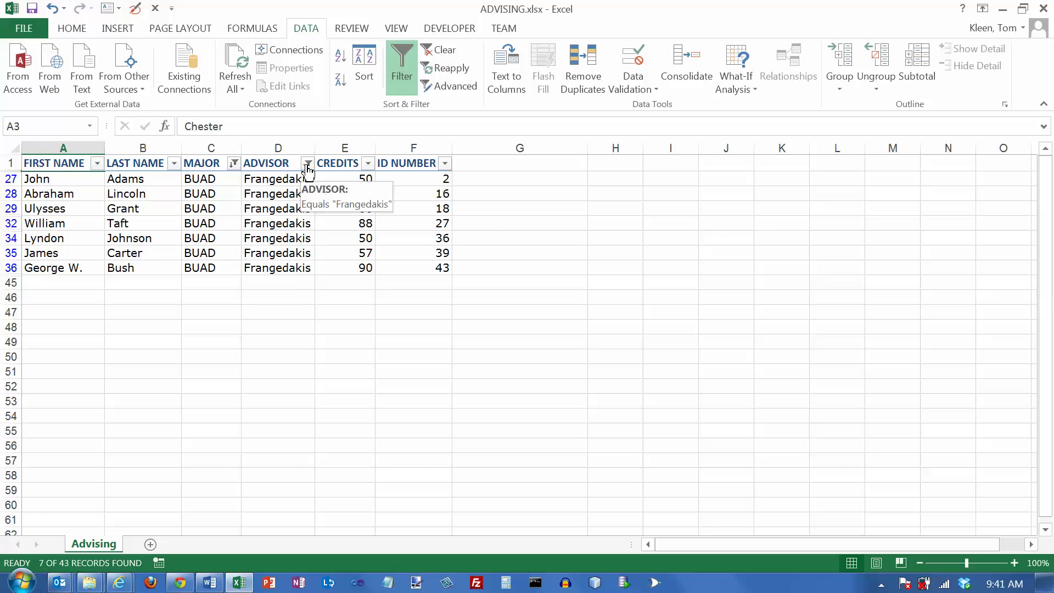
drag(200, 181, 278, 178)
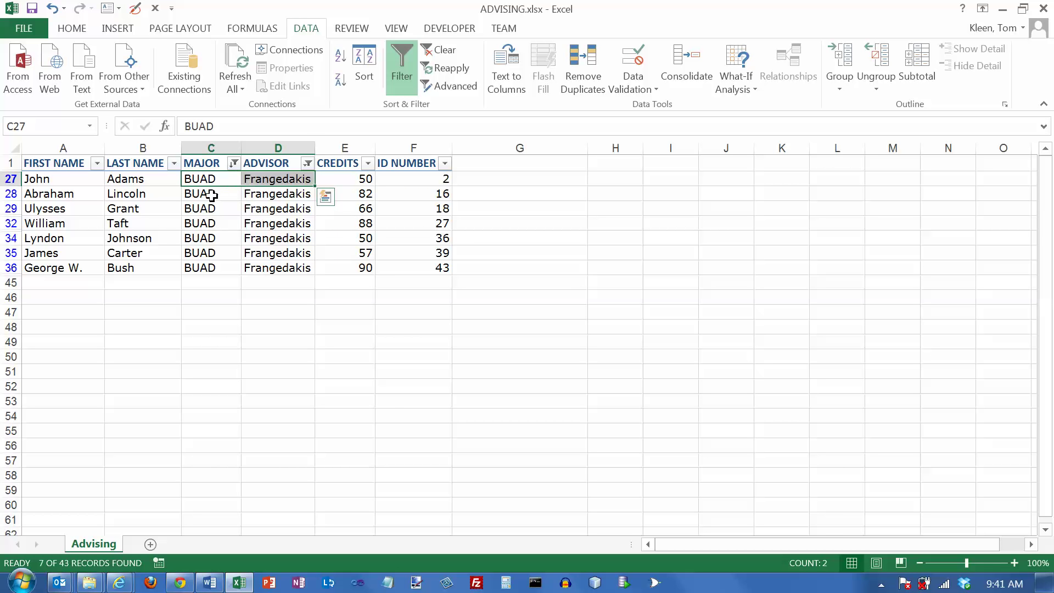
drag(215, 194, 275, 193)
drag(207, 208, 276, 207)
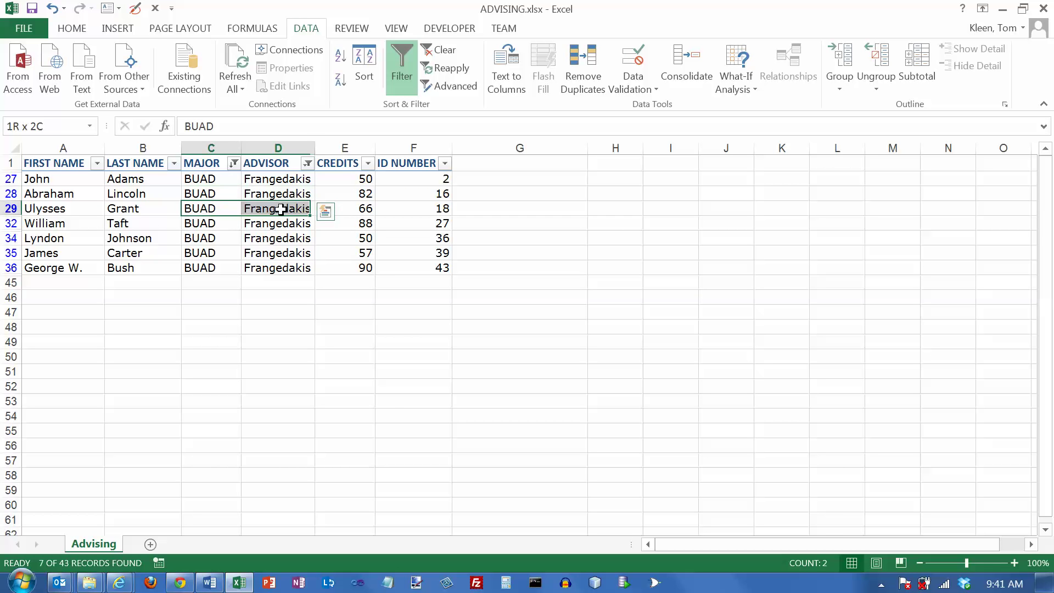
drag(211, 223, 276, 238)
drag(212, 252, 251, 269)
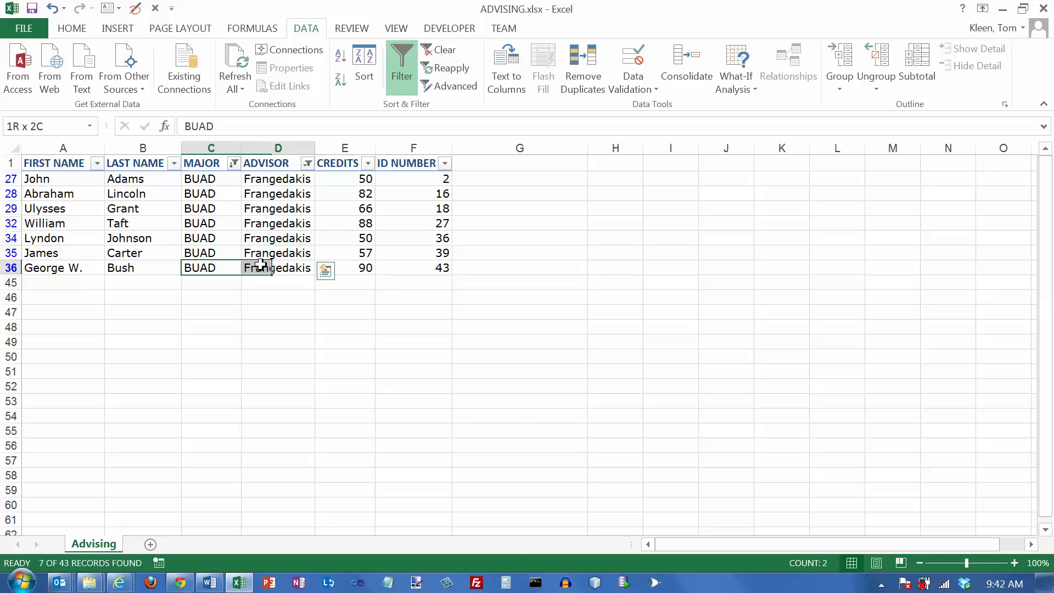